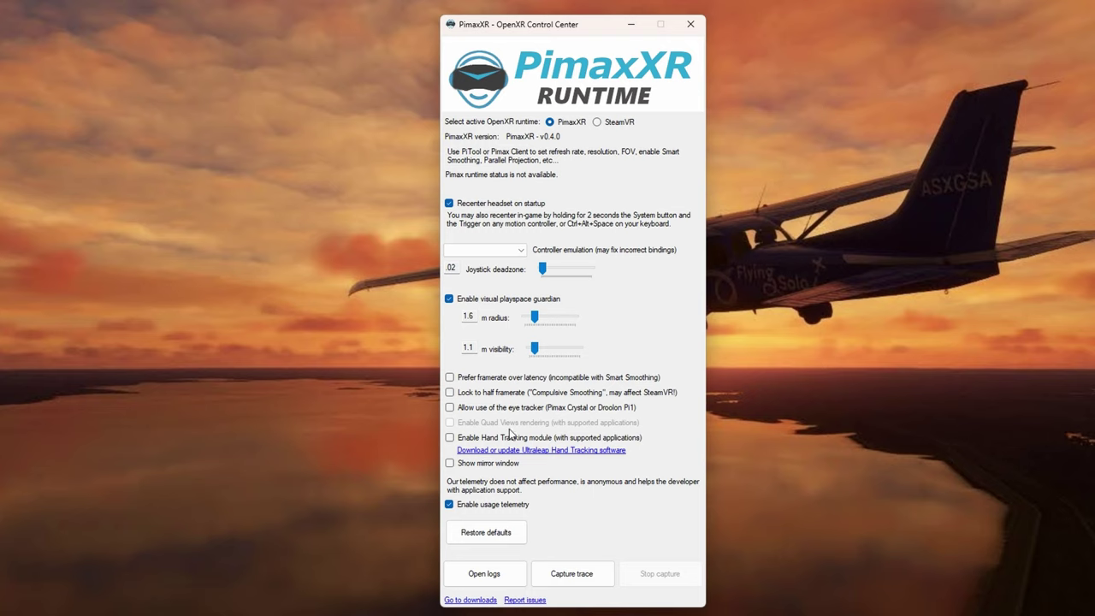
# In PimaxXR, allow use of the Pimax Crystal eye tracker
pyautogui.click(450, 408)
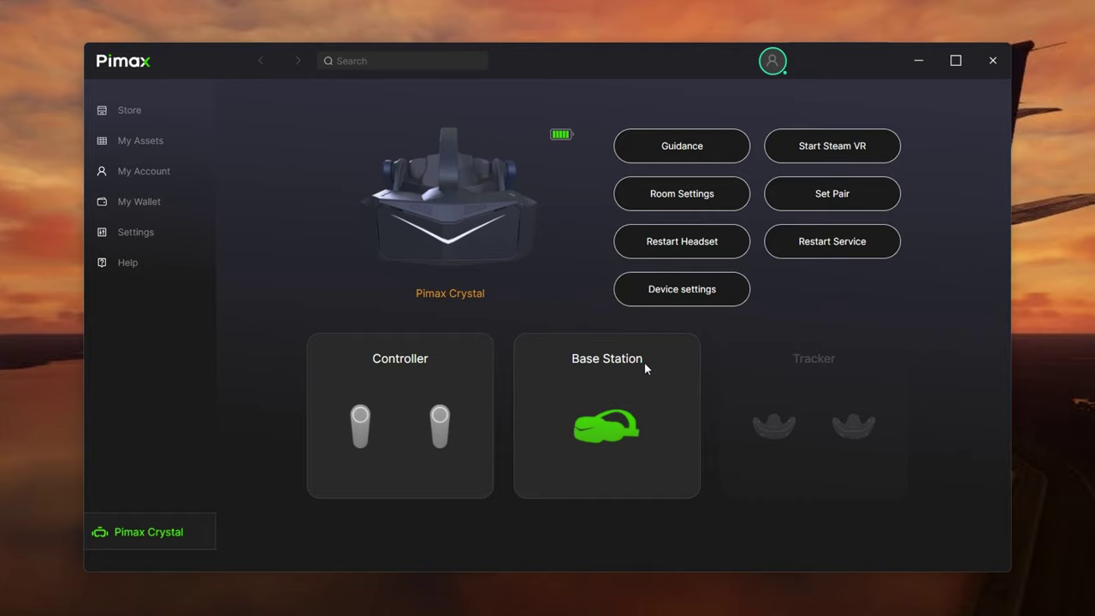
pyautogui.click(681, 290)
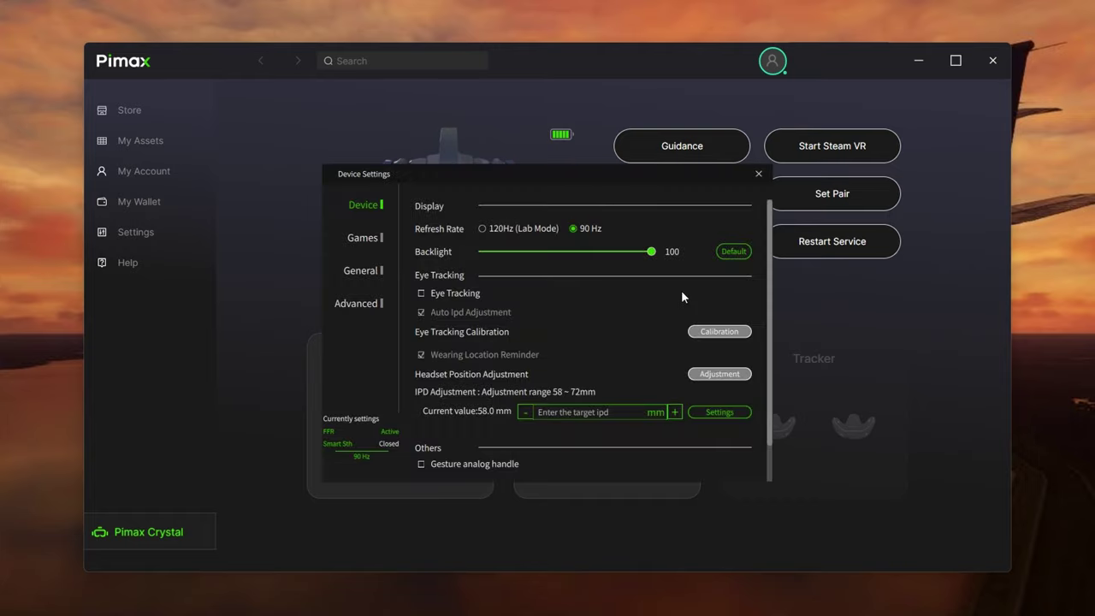
pyautogui.click(421, 293)
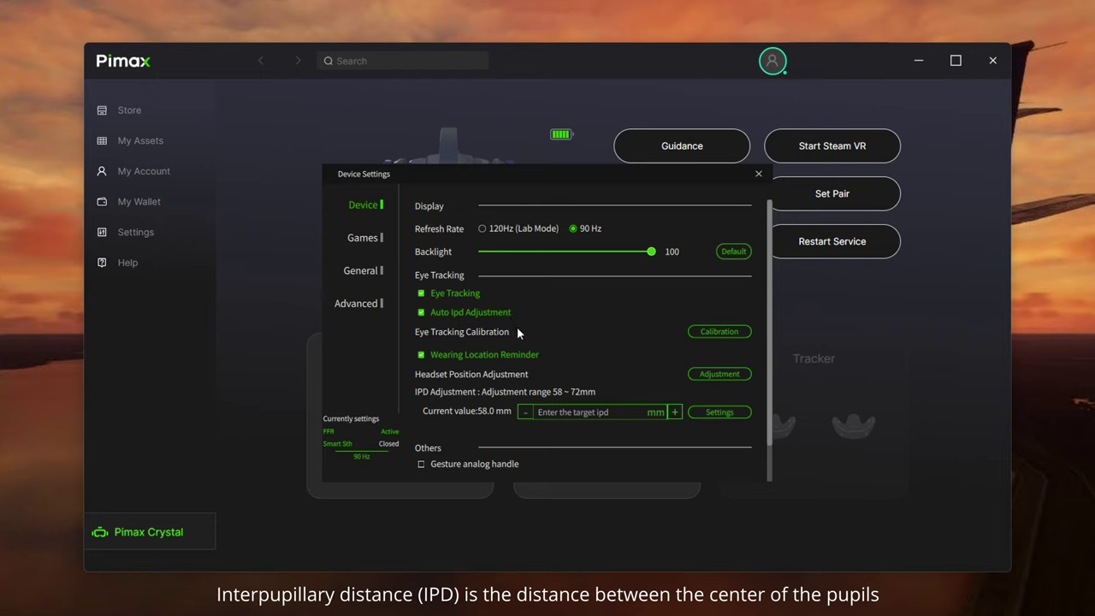
pyautogui.click(720, 332)
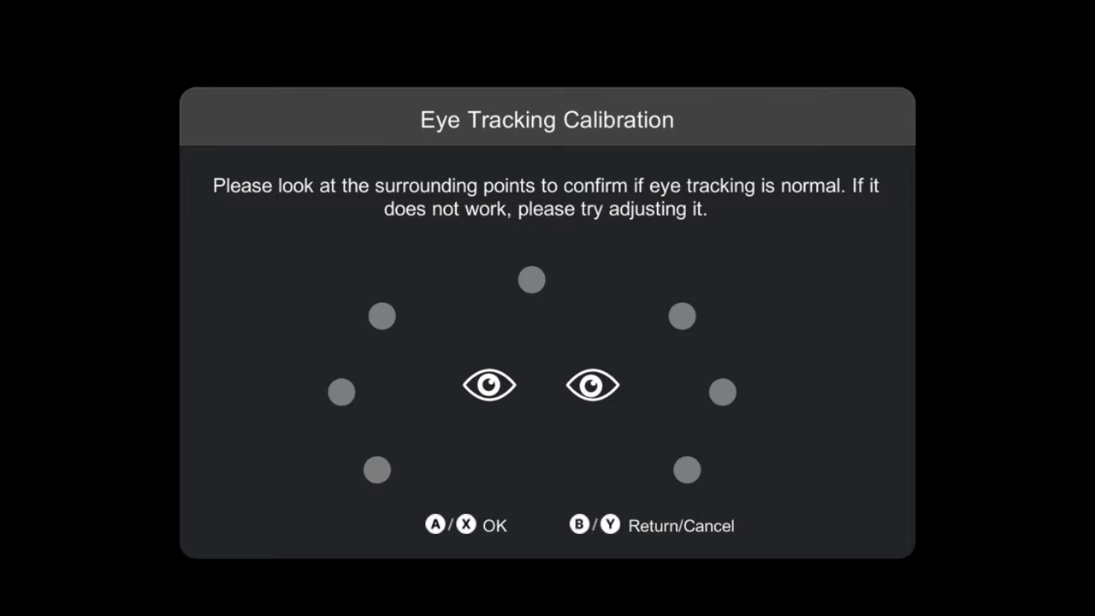
# Confirm the check screen and instructions, follow the calibration, and dismiss 'Calibration completed'
pyautogui.press('Return')
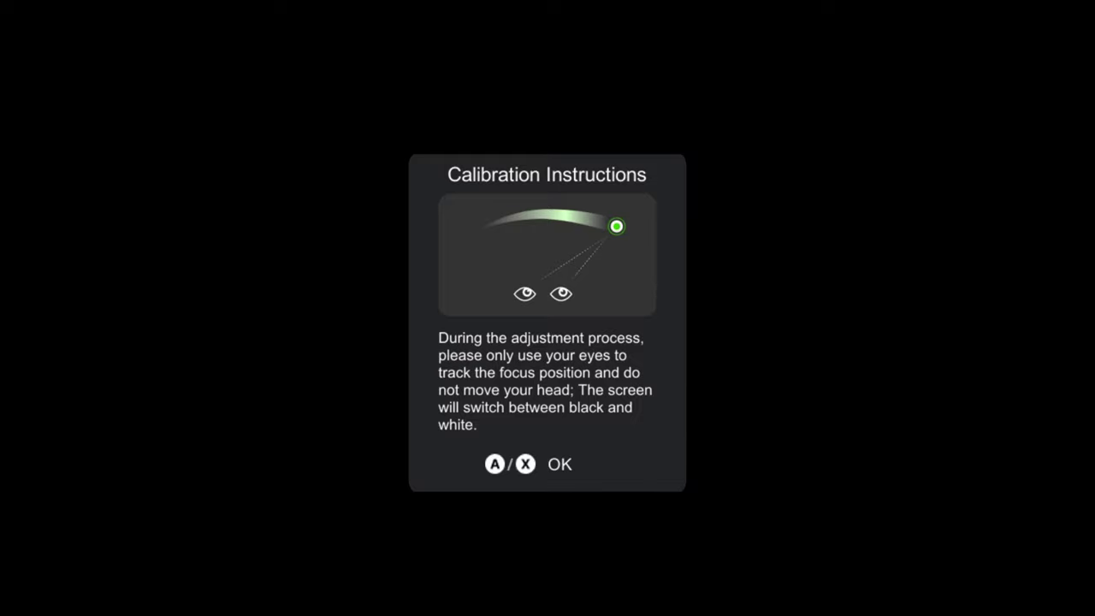
pyautogui.press('Return')
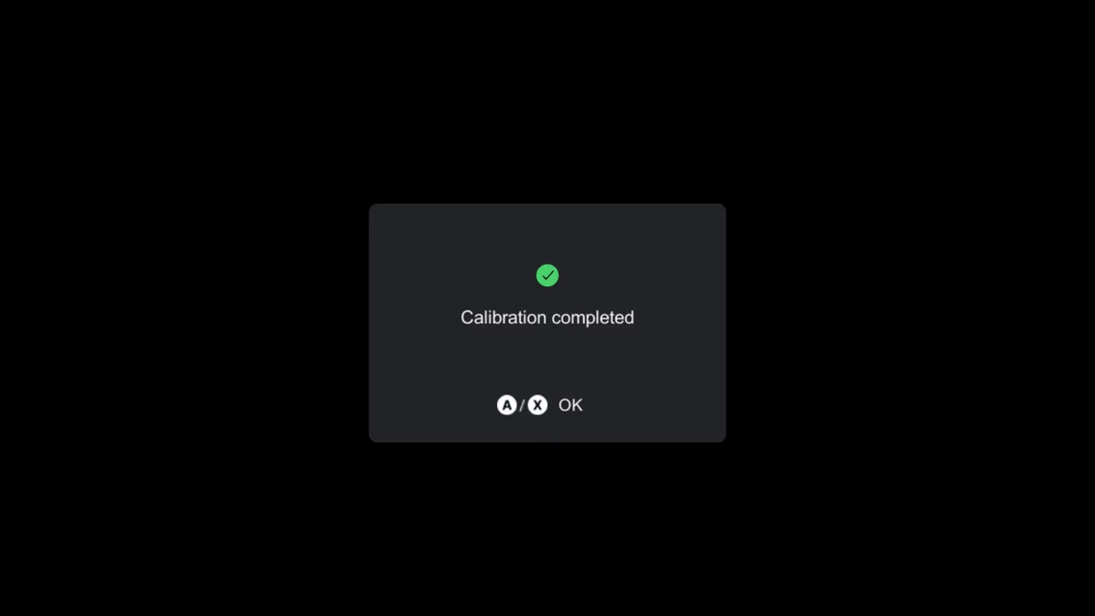
pyautogui.press('Return')
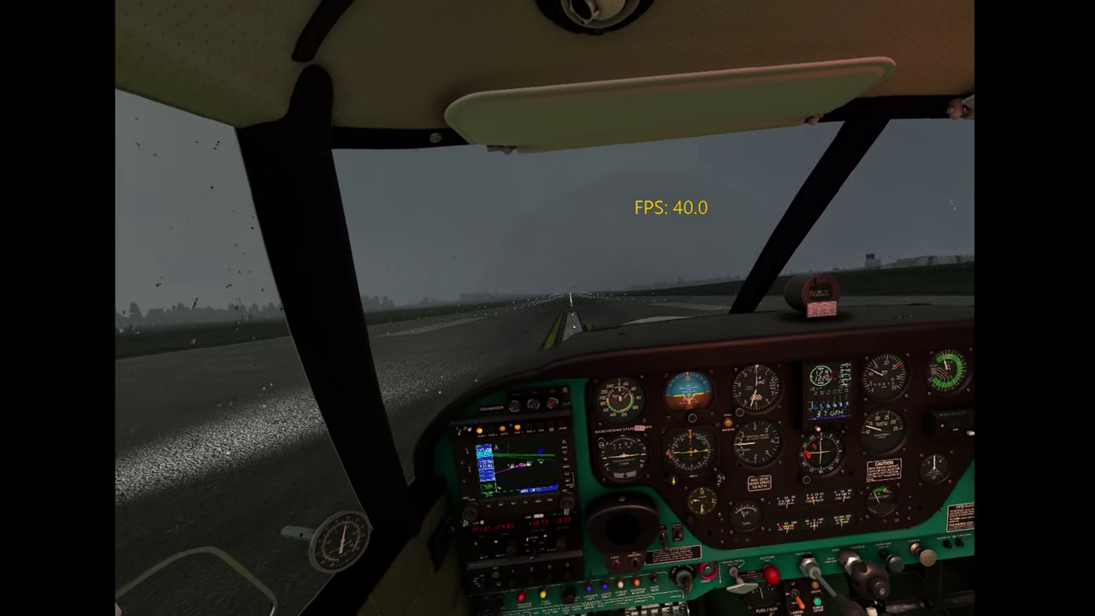
# Open the OpenXR Toolkit in-headset menu and browse the System settings
pyautogui.hotkey('ctrl', 'F2')
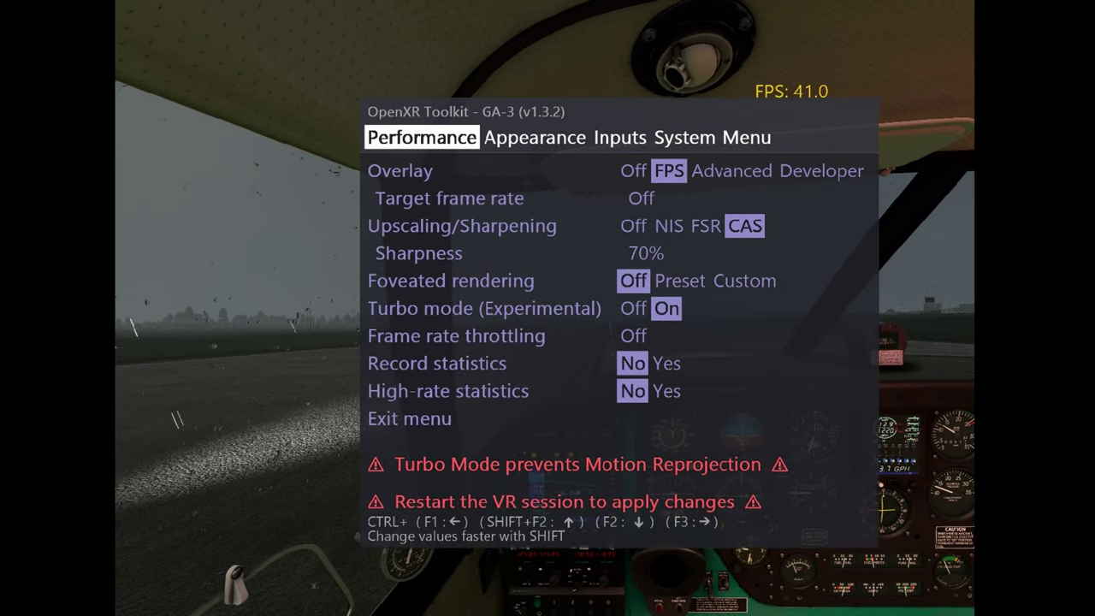
pyautogui.hotkey('ctrl', 'F3')
pyautogui.hotkey('ctrl', 'F3')
pyautogui.hotkey('ctrl', 'F3')
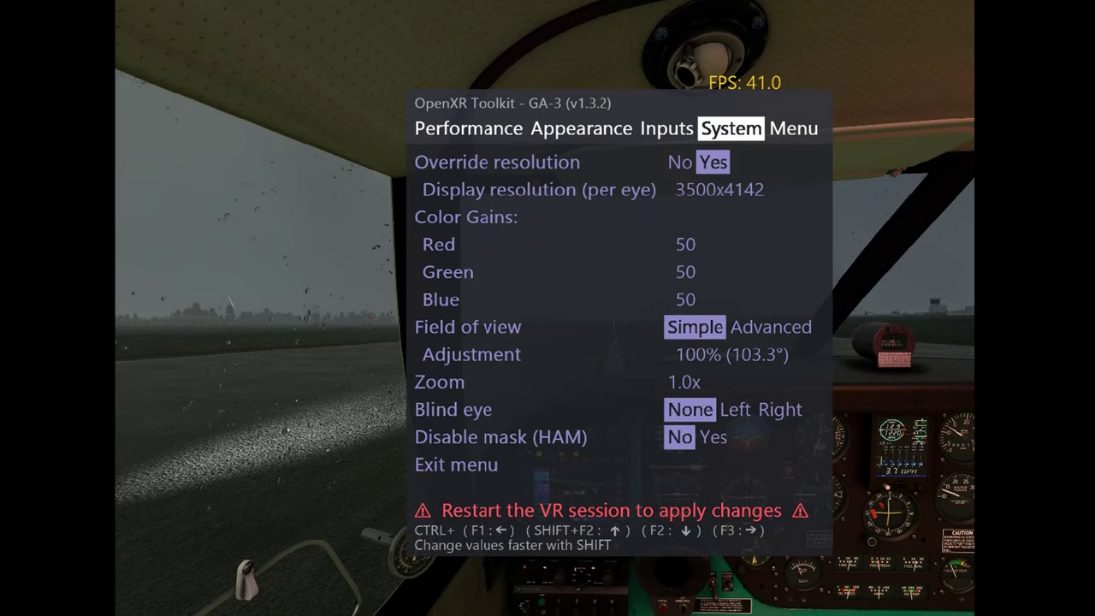
pyautogui.hotkey('ctrl', 'F2')
pyautogui.hotkey('ctrl', 'F2')
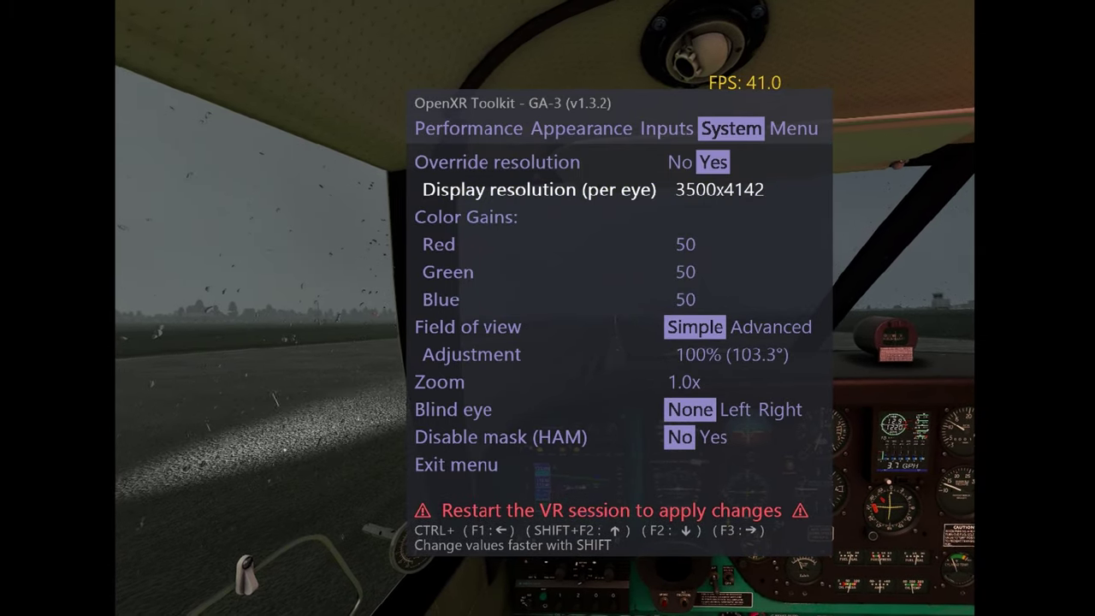
# Return to Performance settings and move down through Overlay and Upscaling to Sharpness
pyautogui.hotkey('ctrl', 'shift', 'F2')
pyautogui.hotkey('ctrl', 'shift', 'F2')
pyautogui.hotkey('ctrl', 'F1')
pyautogui.hotkey('ctrl', 'F1')
pyautogui.hotkey('ctrl', 'F1')
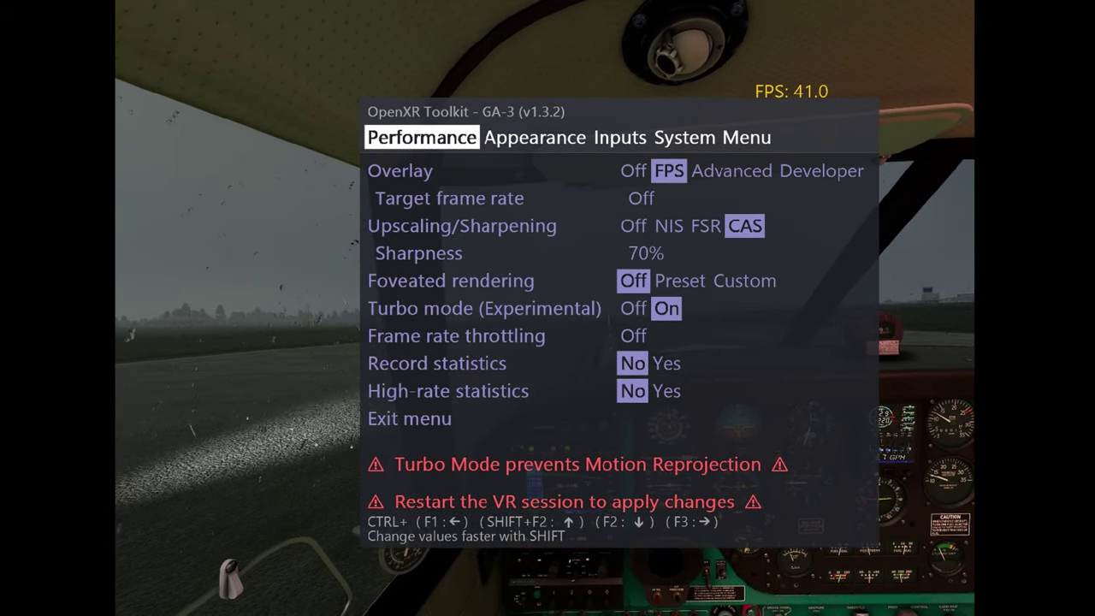
pyautogui.hotkey('ctrl', 'F2')
pyautogui.hotkey('ctrl', 'F2')
pyautogui.hotkey('ctrl', 'F2')
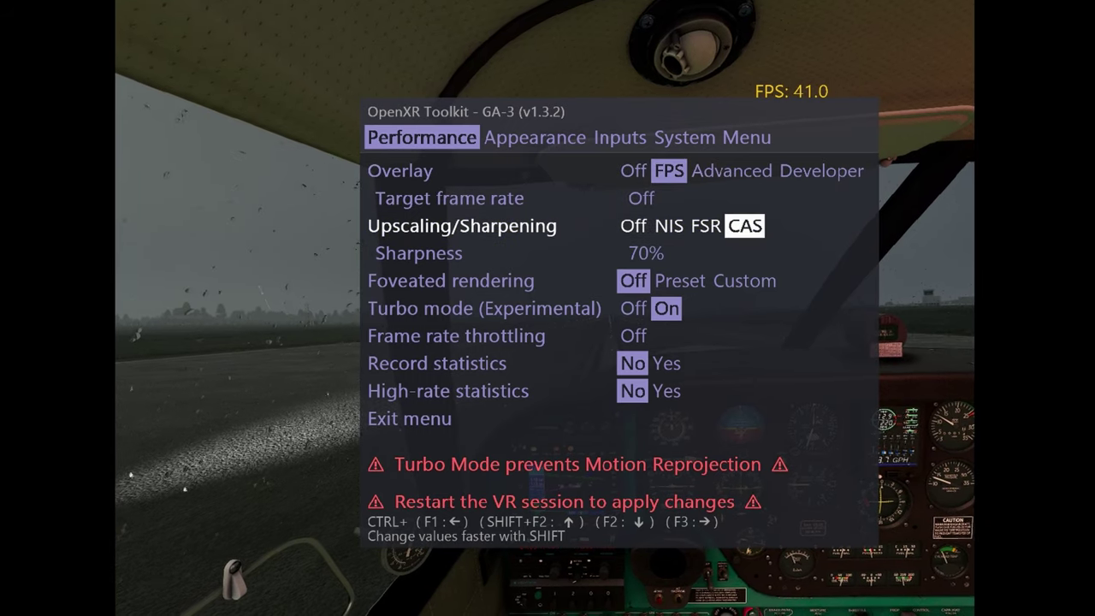
pyautogui.hotkey('ctrl', 'F2')
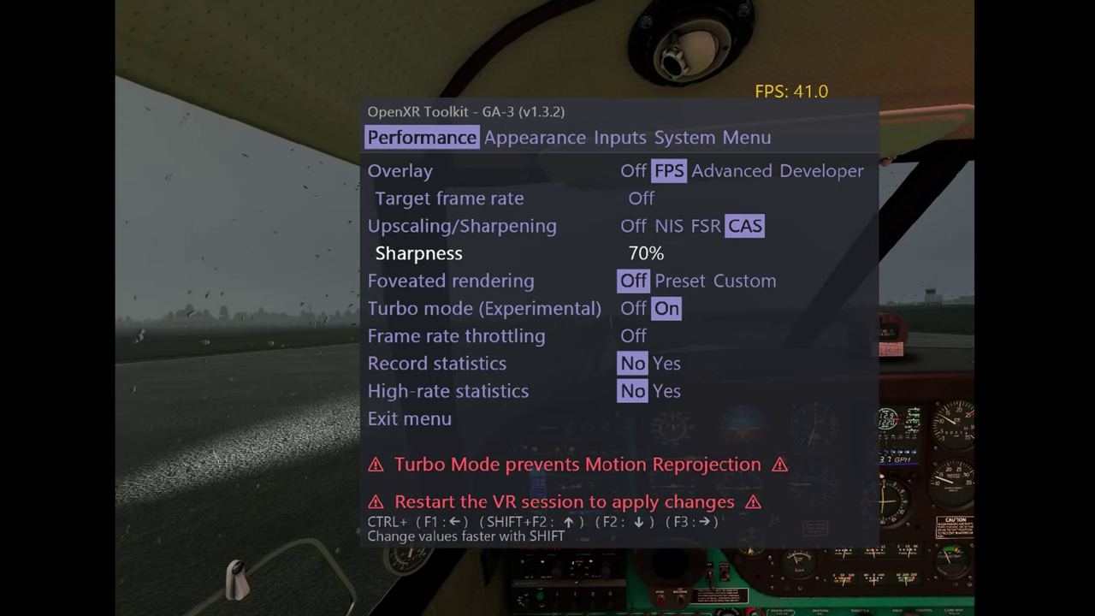
pyautogui.hotkey('ctrl', 'F2')
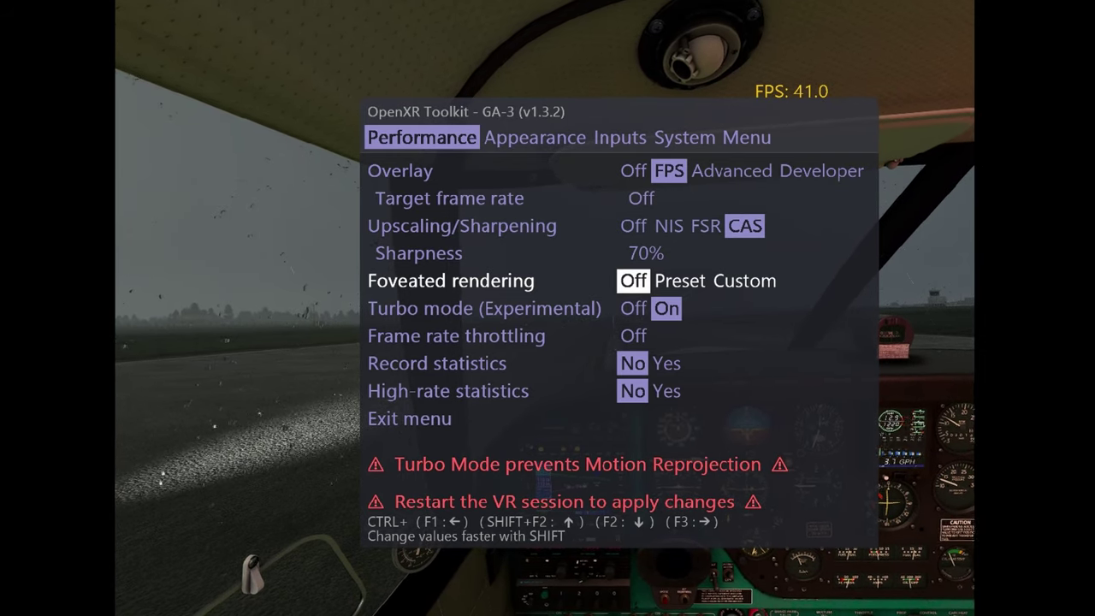
# Set Foveated rendering to Preset with Eye tracking turned on
pyautogui.hotkey('ctrl', 'F3')
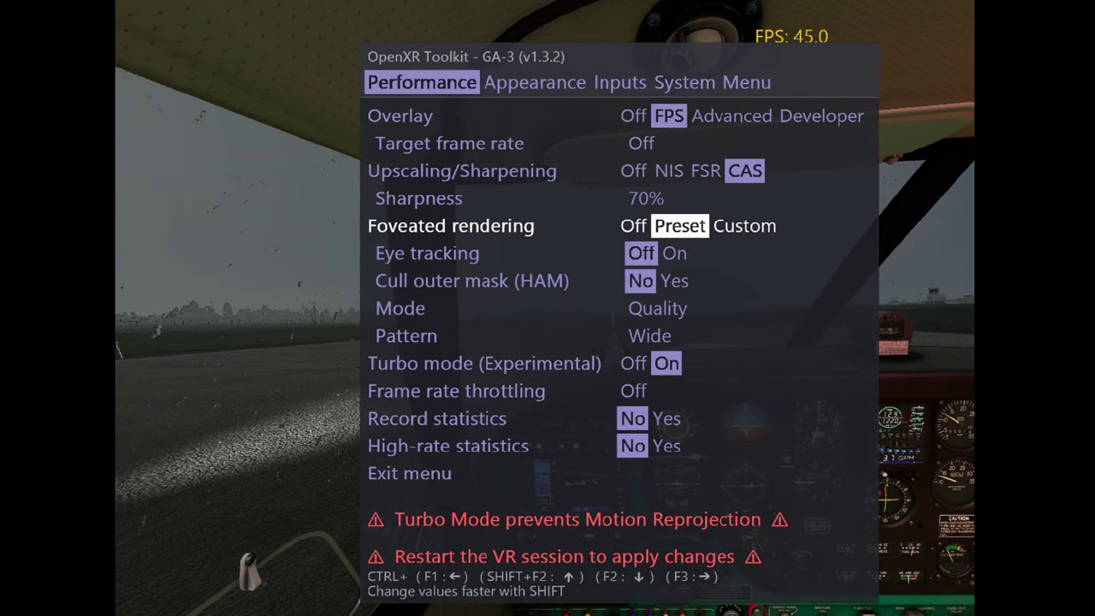
pyautogui.hotkey('ctrl', 'F2')
pyautogui.hotkey('ctrl', 'F3')
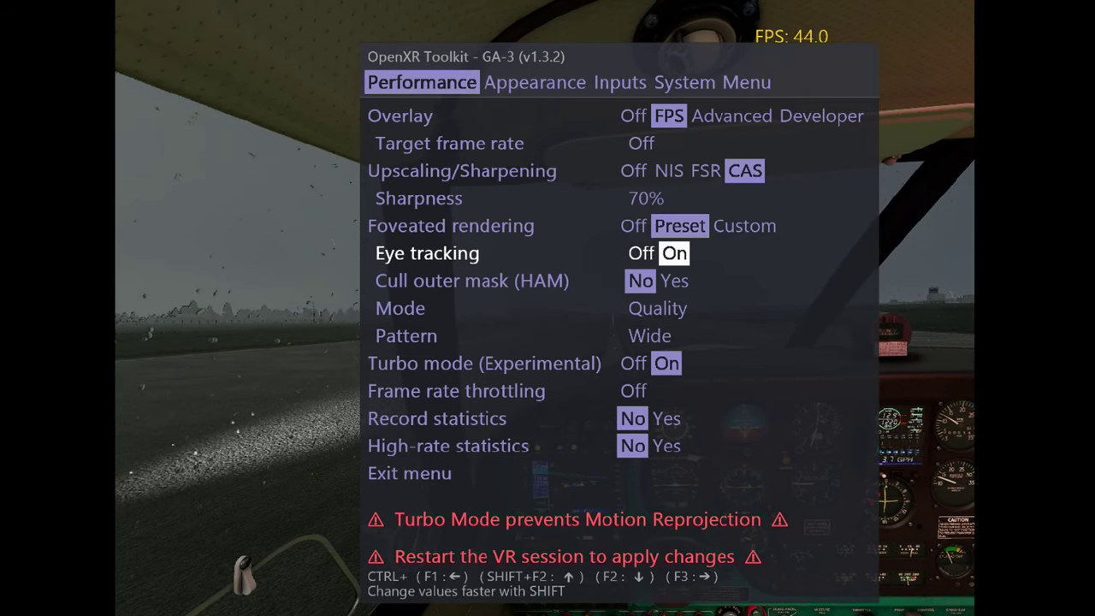
# Compare foveation Mode and Pattern options, settling on Quality mode with the Wide pattern
pyautogui.hotkey('ctrl', 'F2')
pyautogui.hotkey('ctrl', 'F2')
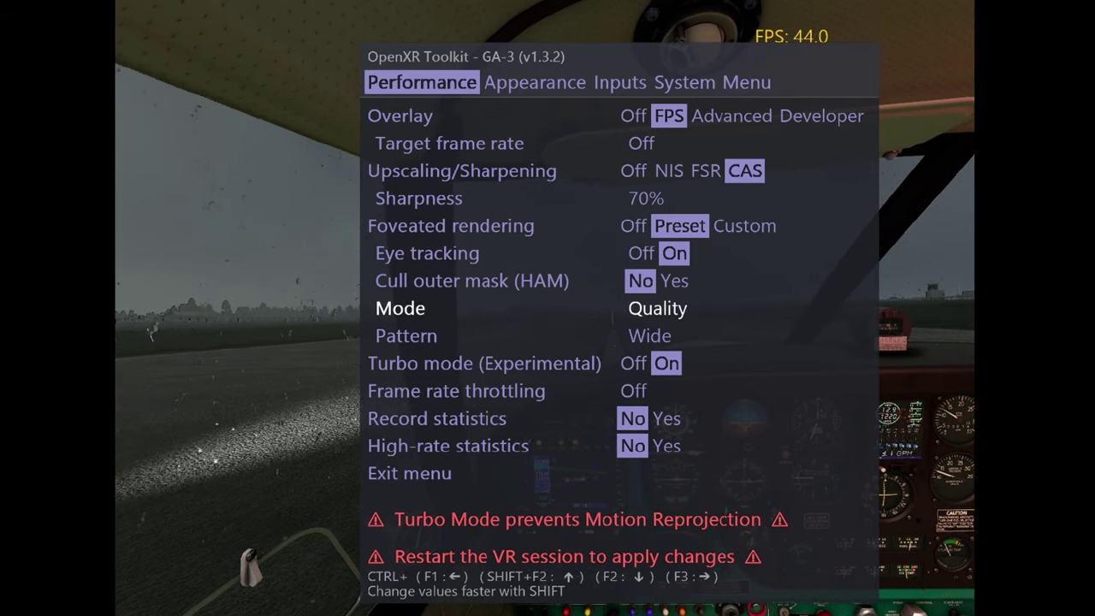
pyautogui.hotkey('ctrl', 'F1')
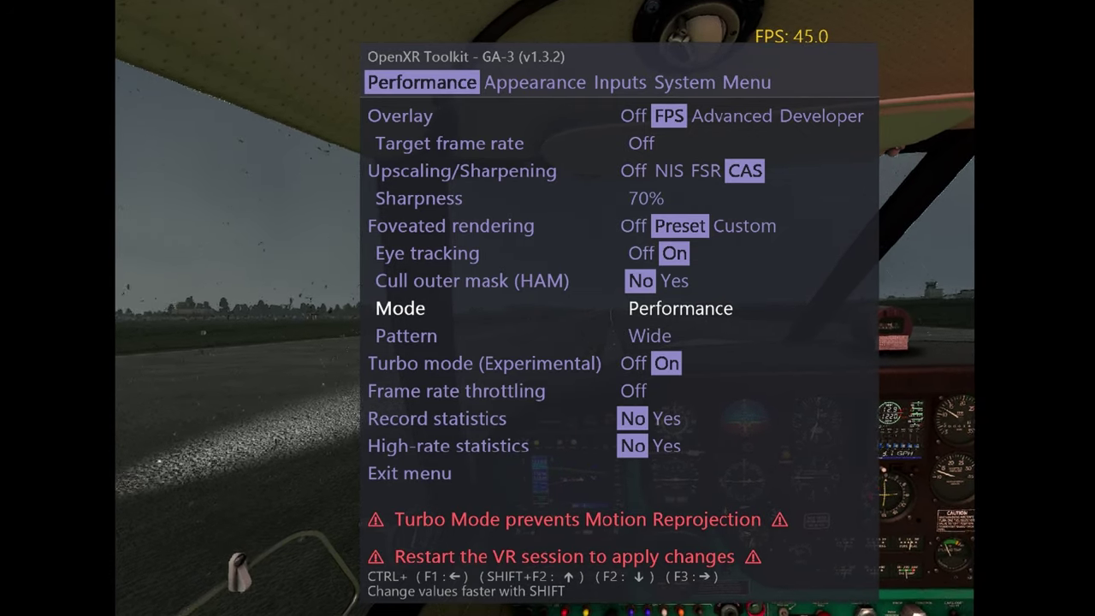
pyautogui.hotkey('ctrl', 'F3')
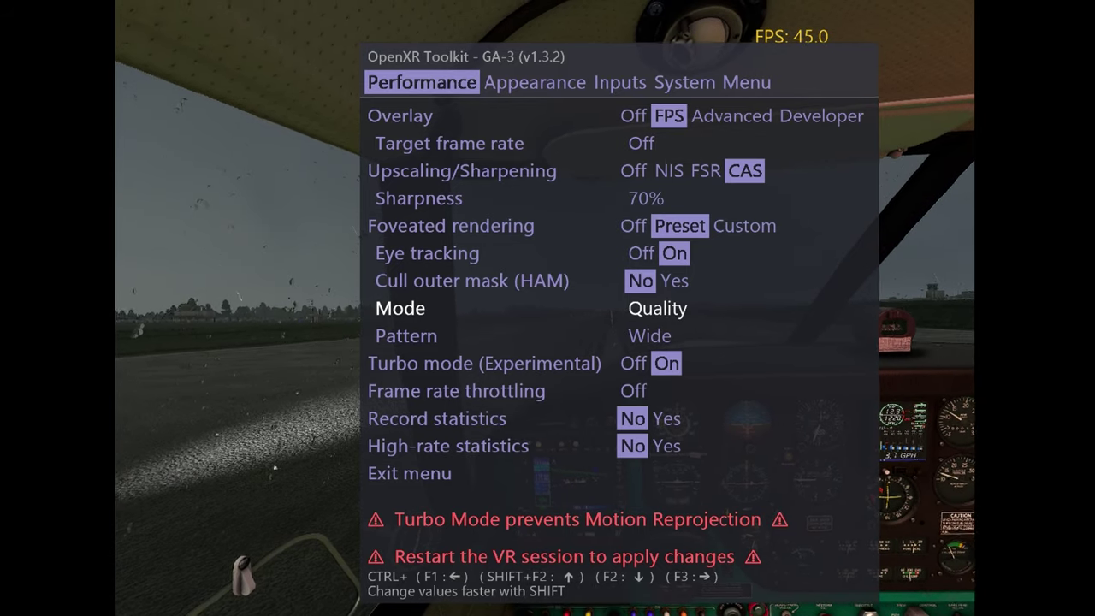
pyautogui.hotkey('ctrl', 'F2')
pyautogui.hotkey('ctrl', 'F3')
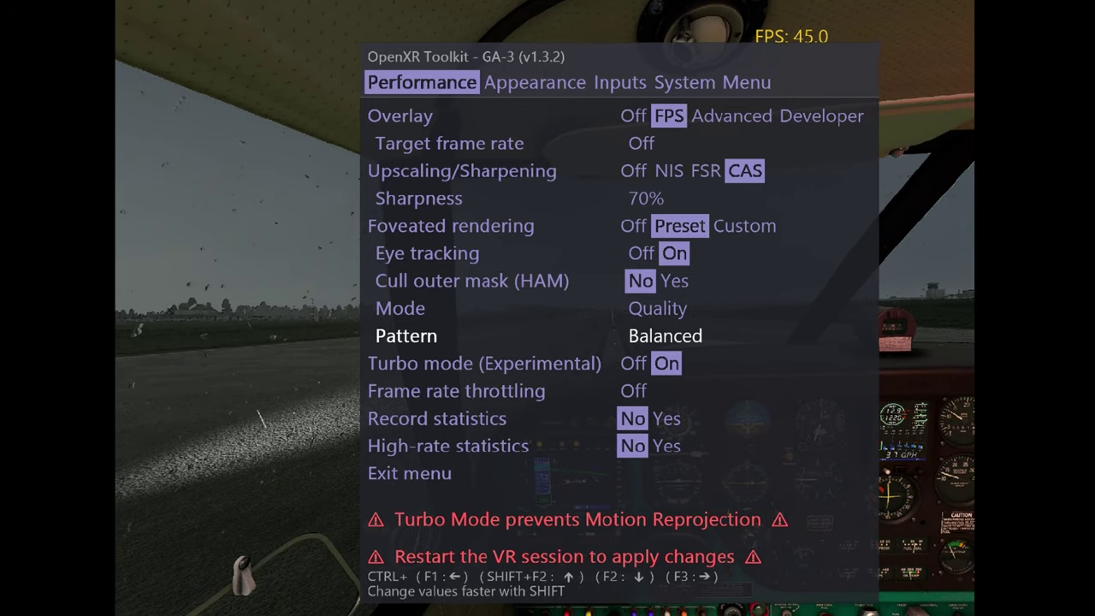
pyautogui.hotkey('ctrl', 'F3')
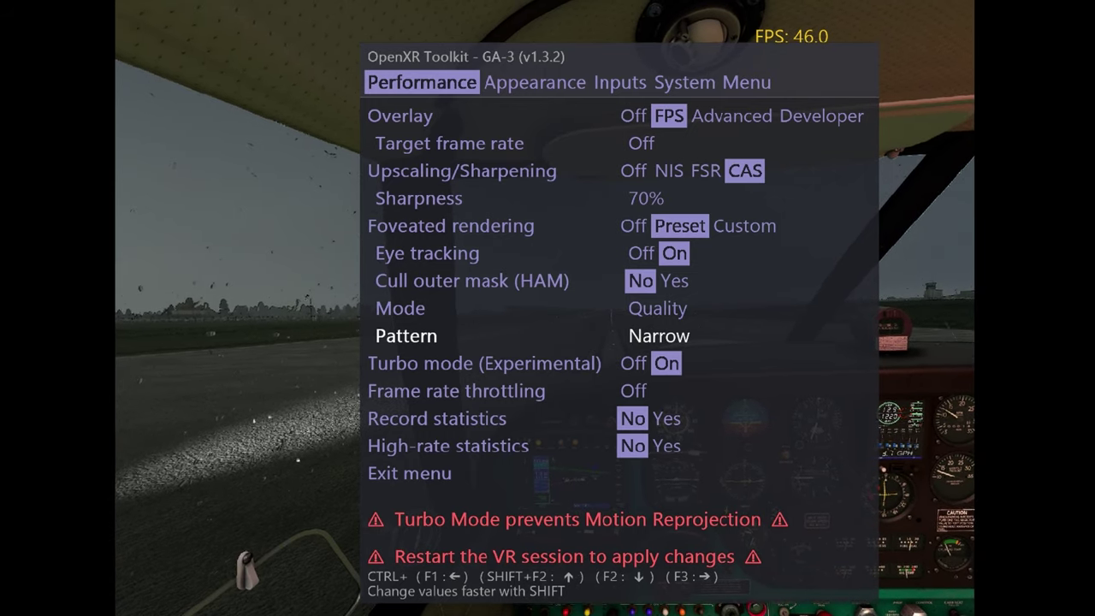
pyautogui.hotkey('ctrl', 'F1')
pyautogui.hotkey('ctrl', 'F1')
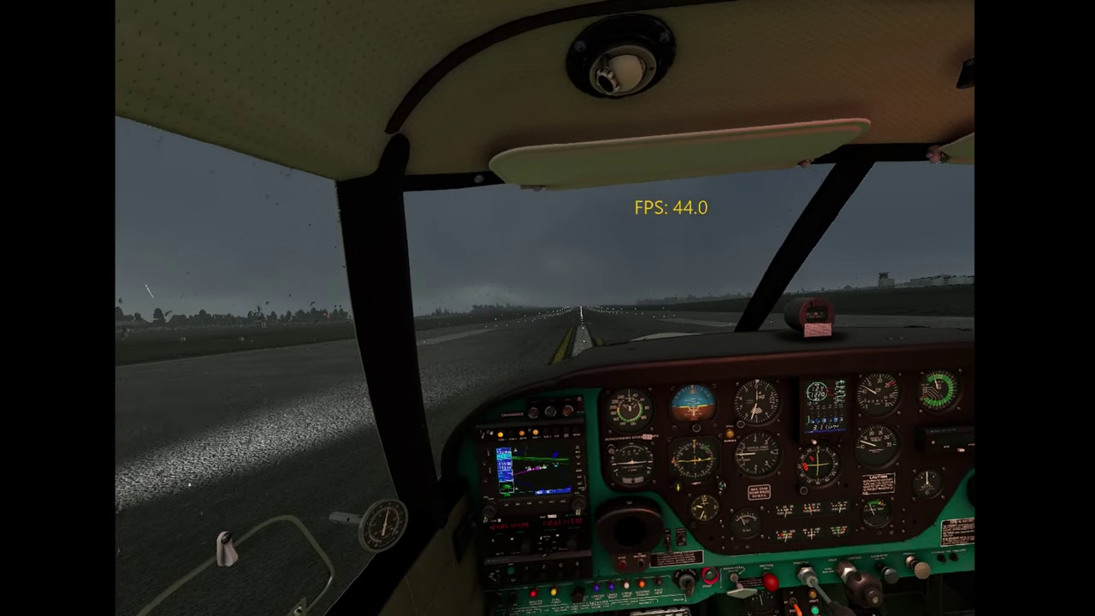
pyautogui.hotkey('ctrl', 'F1', 'F3')
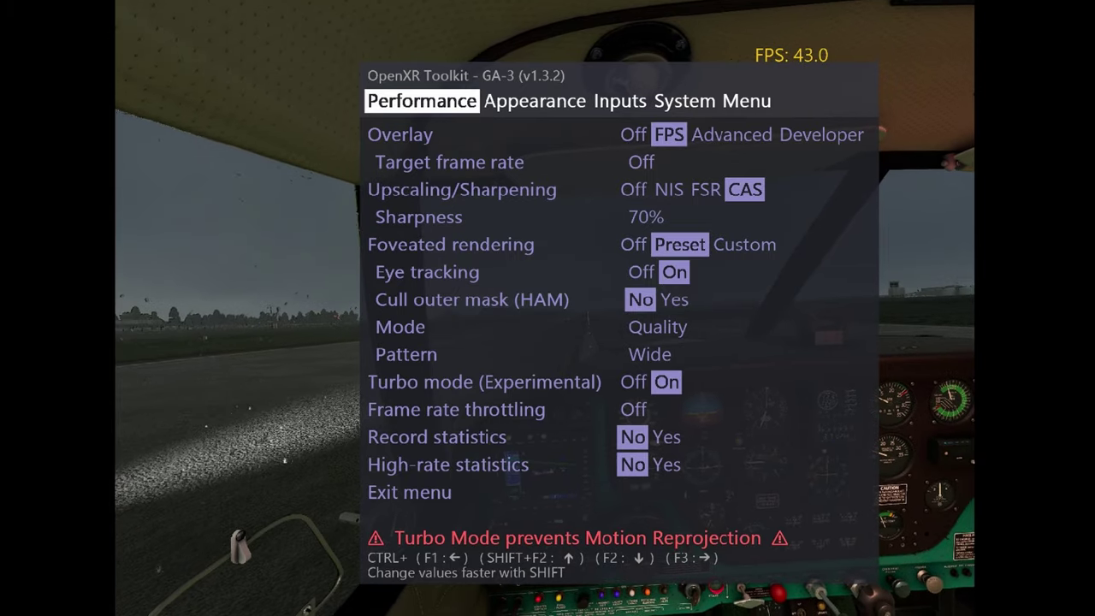
pyautogui.hotkey('ctrl', 'F2')
pyautogui.hotkey('ctrl', 'F2')
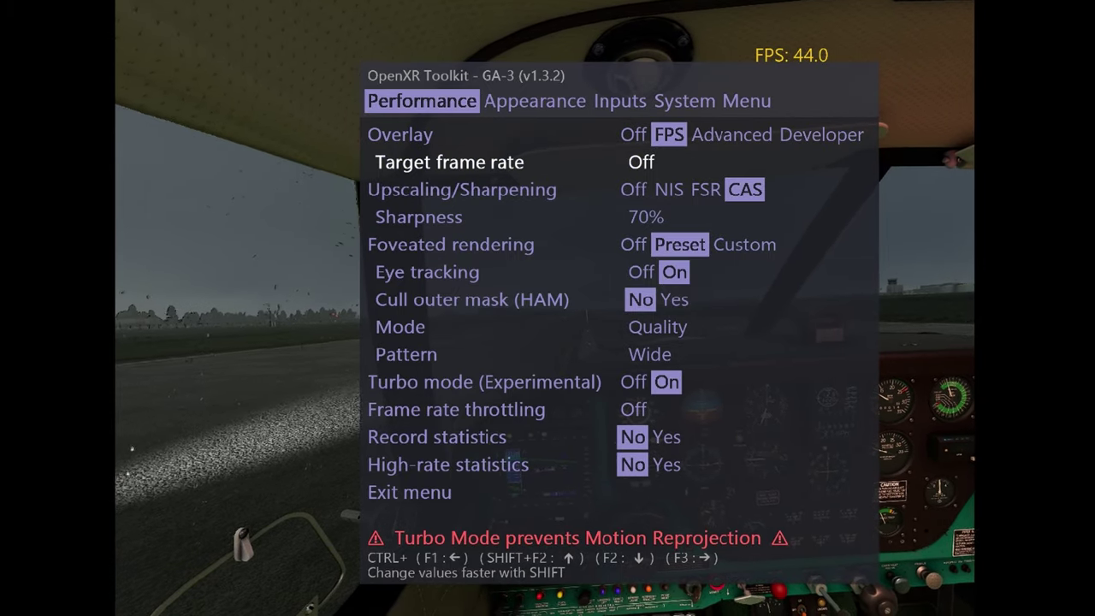
pyautogui.hotkey('ctrl', 'F2')
pyautogui.hotkey('ctrl', 'F2')
pyautogui.hotkey('ctrl', 'F2')
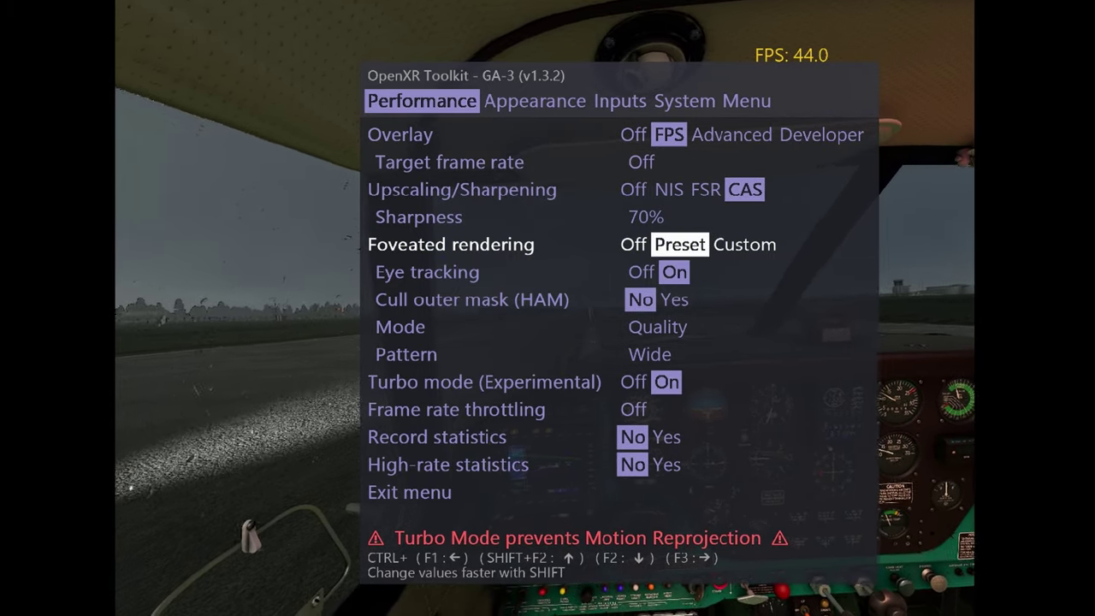
pyautogui.hotkey('ctrl', 'F3')
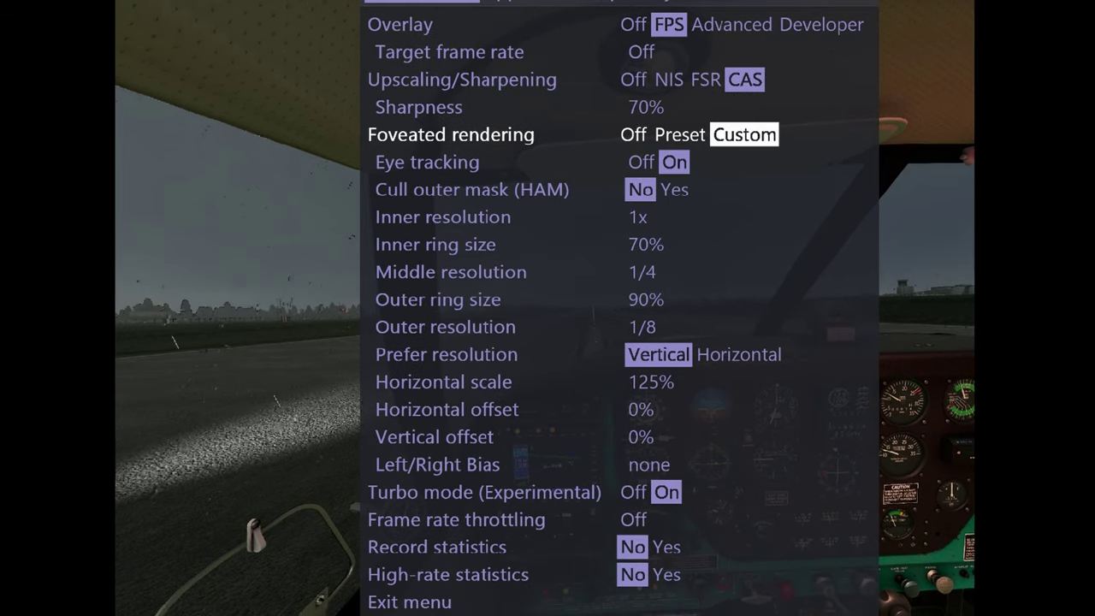
pyautogui.hotkey('ctrl', 'F2')
pyautogui.hotkey('ctrl', 'F2')
pyautogui.hotkey('ctrl', 'F2')
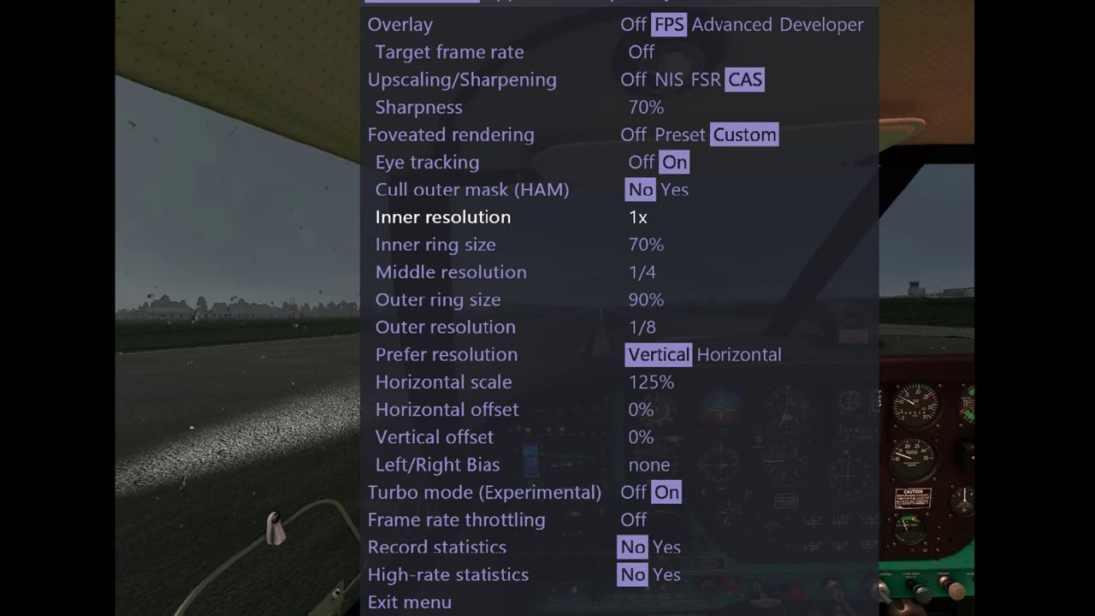
pyautogui.hotkey('ctrl', 'F2')
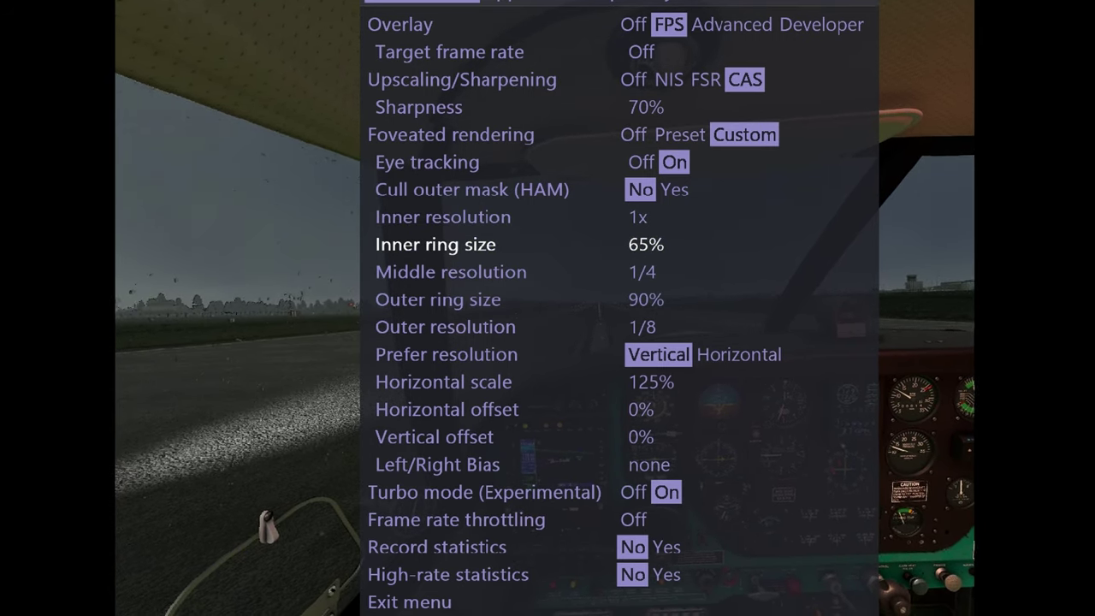
pyautogui.hotkey('ctrl', 'F1')
pyautogui.hotkey('ctrl', 'F1')
pyautogui.hotkey('ctrl', 'F1')
pyautogui.hotkey('ctrl', 'F1')
pyautogui.hotkey('ctrl', 'F1')
pyautogui.hotkey('ctrl', 'F1')
pyautogui.hotkey('ctrl', 'F1')
pyautogui.hotkey('ctrl', 'F1')
pyautogui.hotkey('ctrl', 'F1')
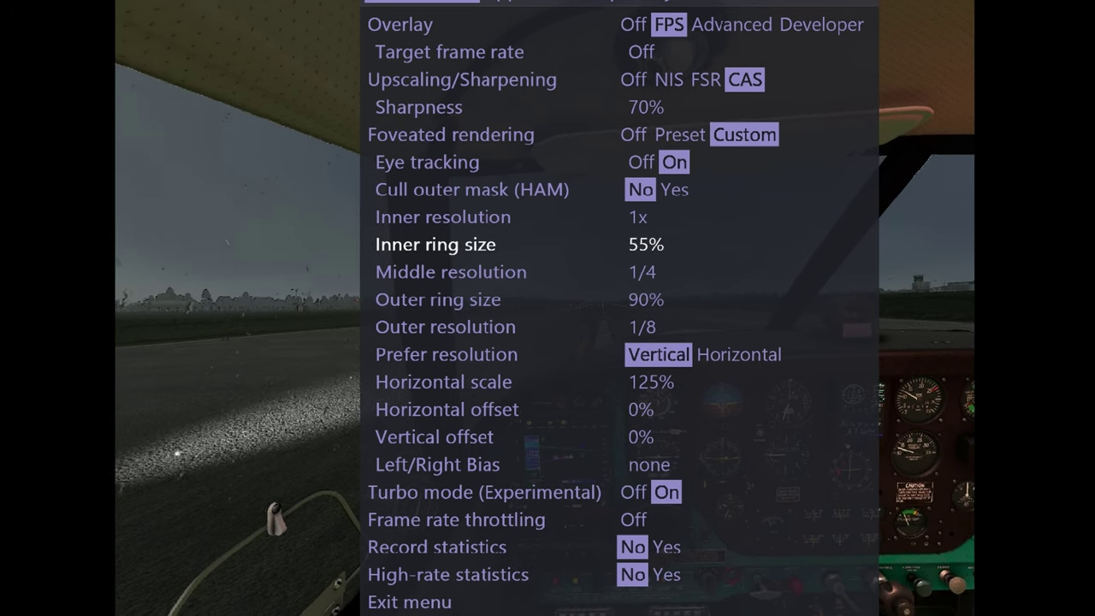
pyautogui.hotkey('ctrl', 'F1')
pyautogui.hotkey('ctrl', 'F1')
pyautogui.hotkey('ctrl', 'F1')
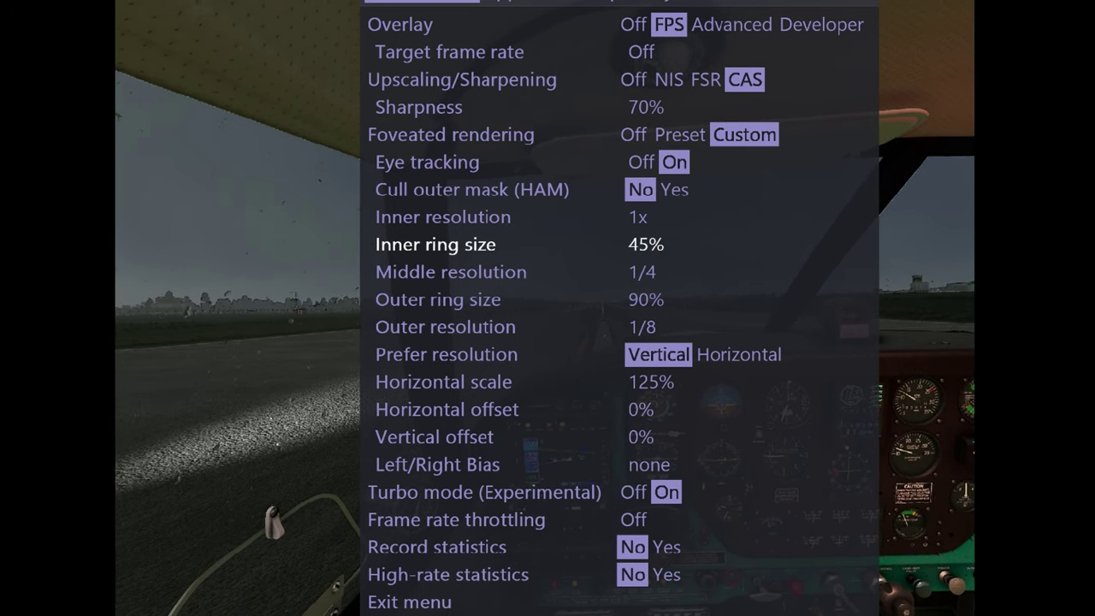
pyautogui.hotkey('ctrl', 'F1')
pyautogui.hotkey('ctrl', 'F1')
pyautogui.hotkey('ctrl', 'F1')
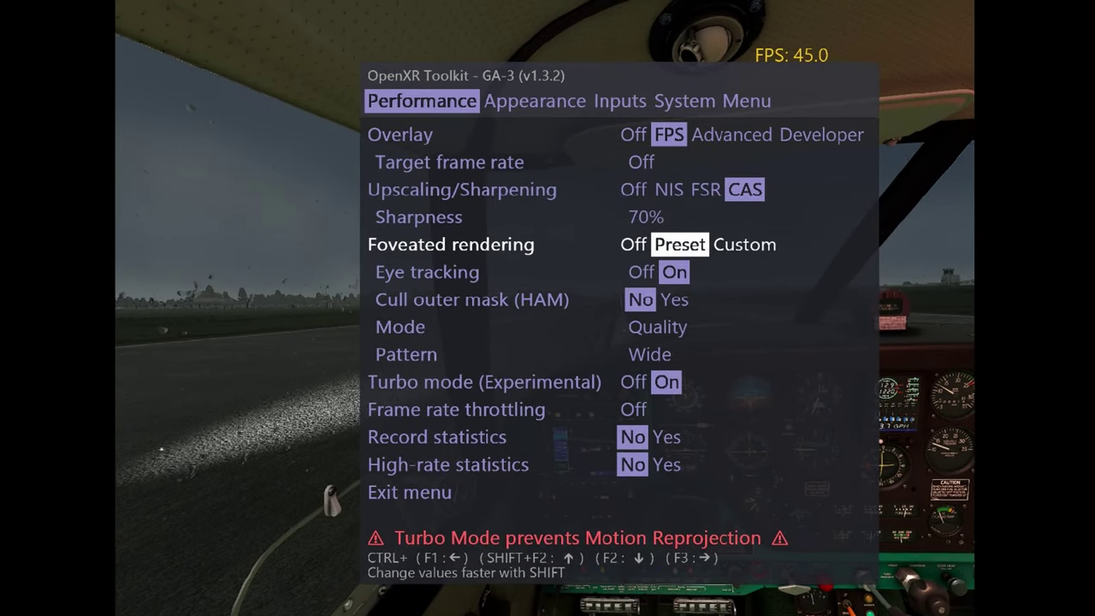
pyautogui.hotkey('ctrl', 'F2')
pyautogui.hotkey('ctrl', 'F2')
pyautogui.hotkey('ctrl', 'F2')
pyautogui.hotkey('ctrl', 'F2')
pyautogui.hotkey('ctrl', 'F2')
pyautogui.hotkey('ctrl', 'F2')
pyautogui.hotkey('ctrl', 'F2')
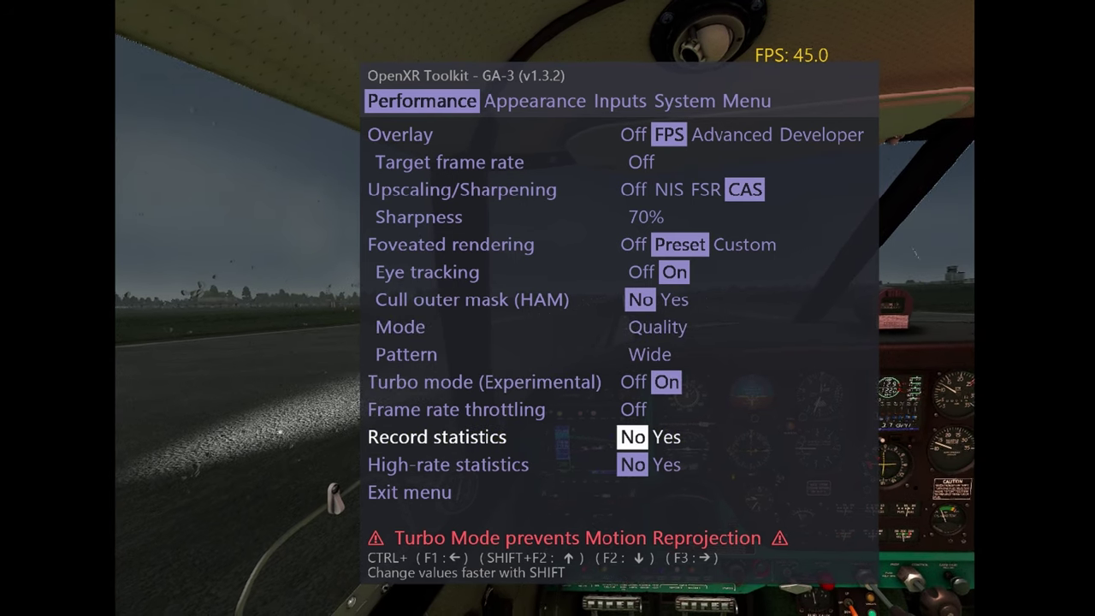
pyautogui.hotkey('ctrl', 'F2')
pyautogui.hotkey('ctrl', 'F2')
pyautogui.hotkey('ctrl', 'F3')
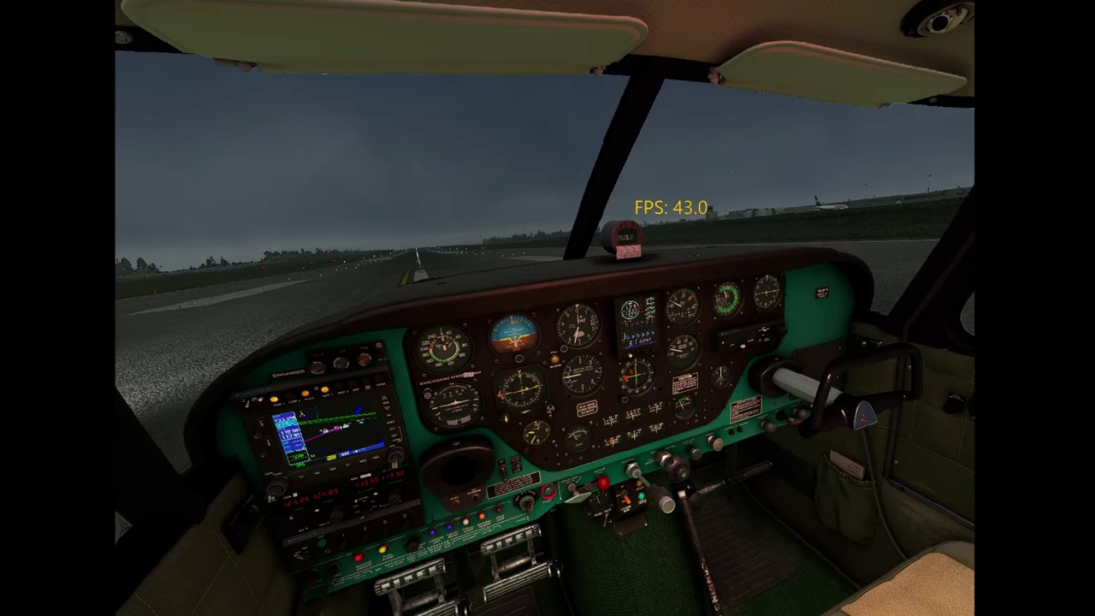